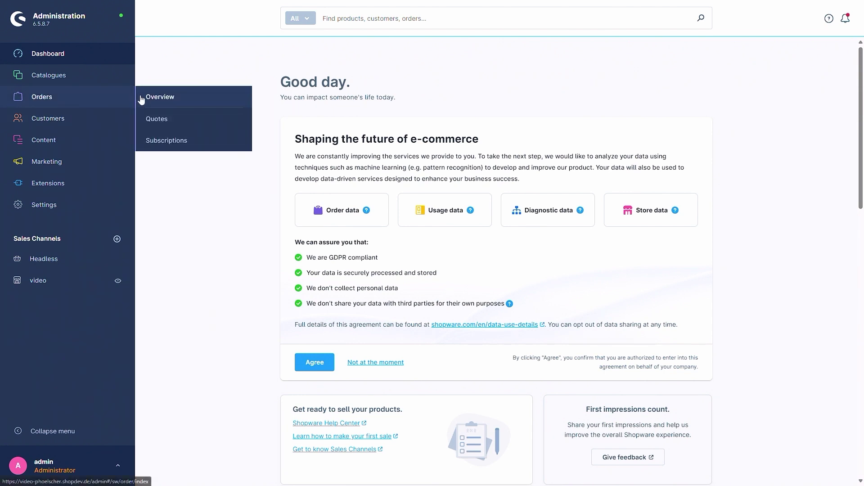
Open order 10000 from the orders list and select its first item, Main product with properties
click(142, 96)
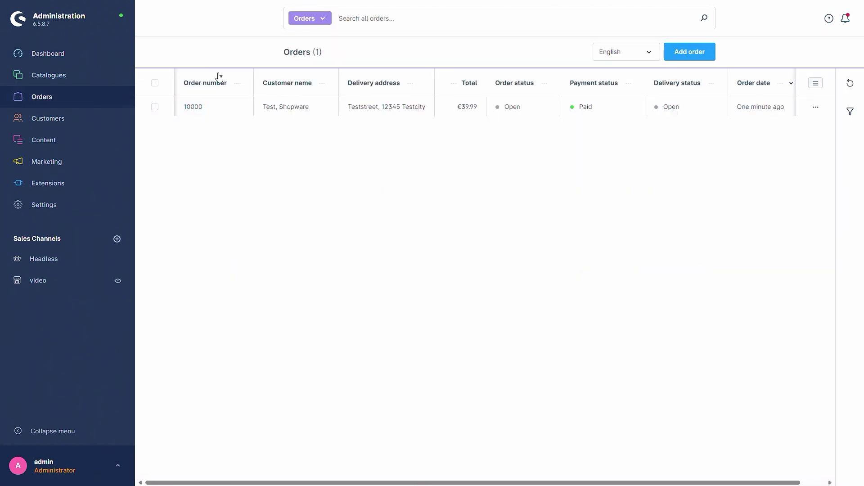
click(192, 109)
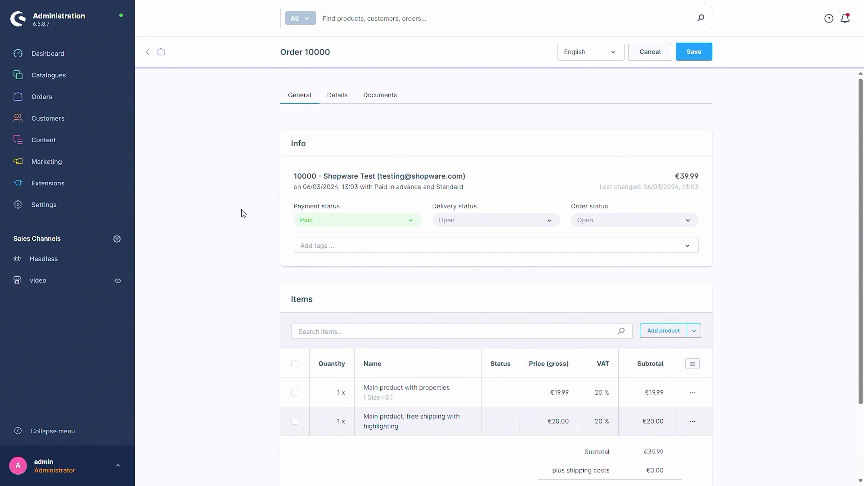
scroll(242, 211, down, 2)
drag(291, 207, 310, 206)
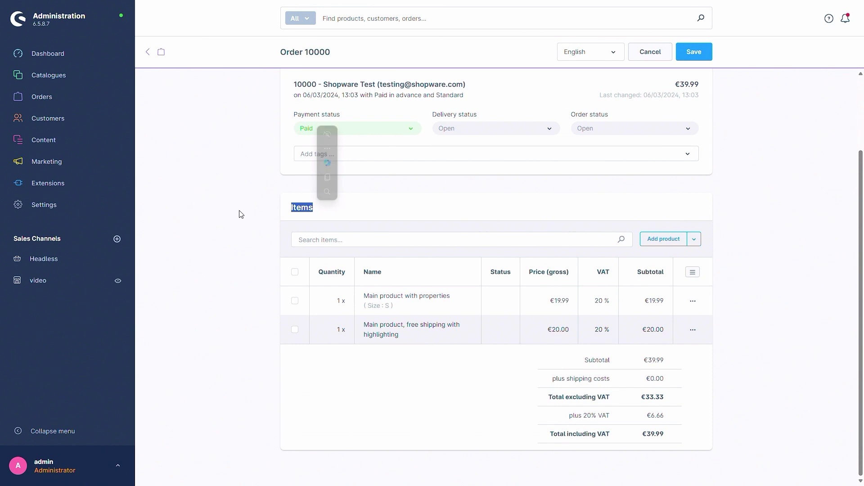
click(231, 228)
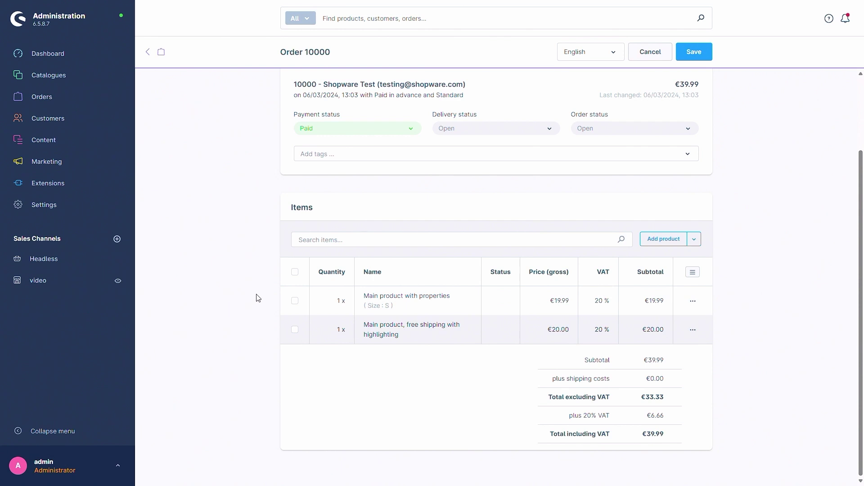
click(295, 301)
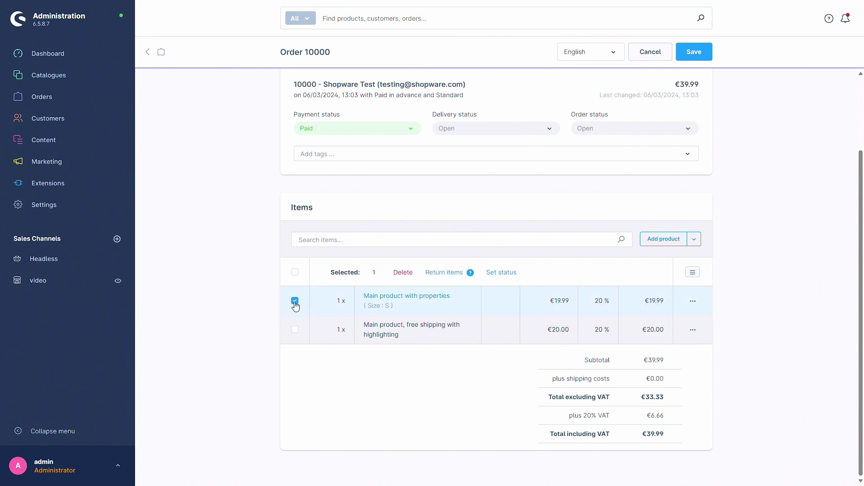
Return 1 unit of Main product with properties via the Return items dialog
click(445, 273)
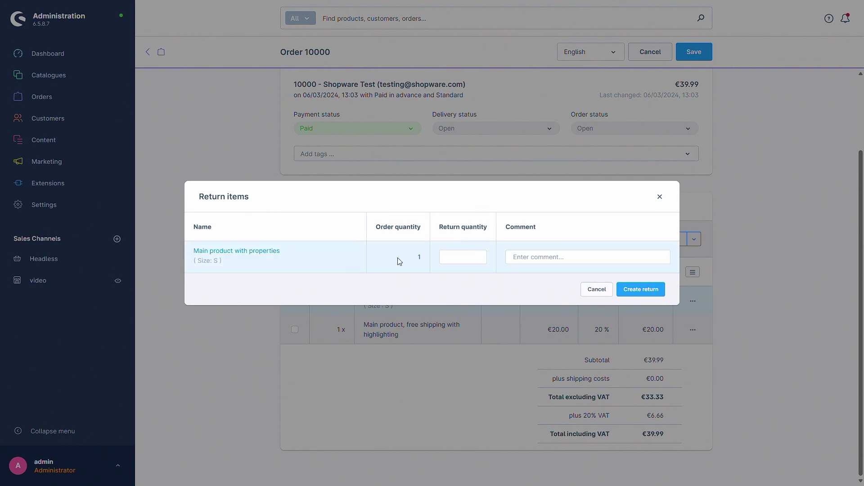
click(452, 258)
text(1)
click(476, 287)
click(641, 290)
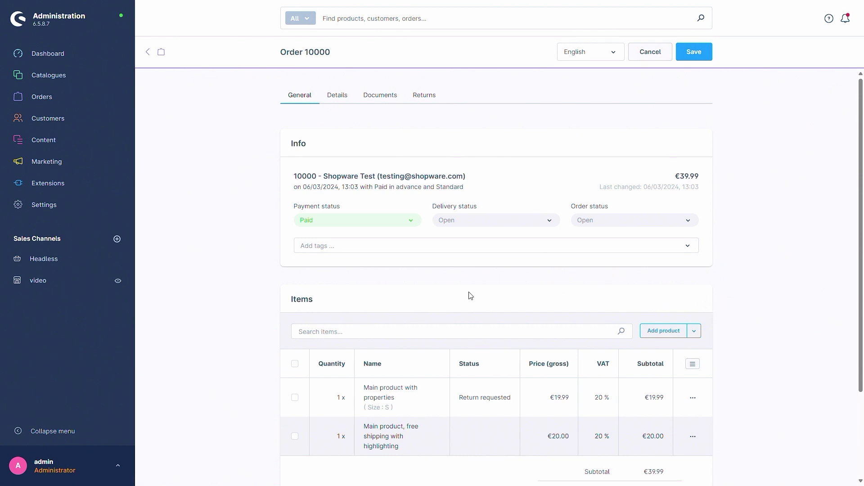
Scroll down to check that the first item now shows Return requested
scroll(513, 306, down, 1)
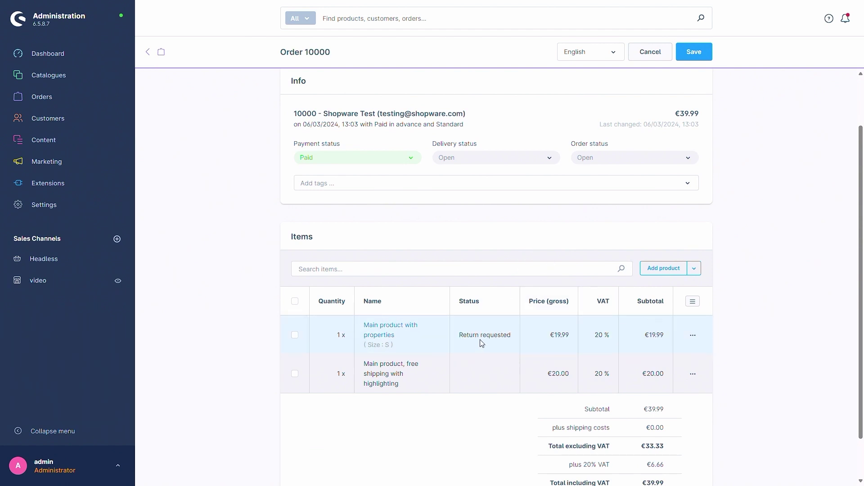
click(693, 335)
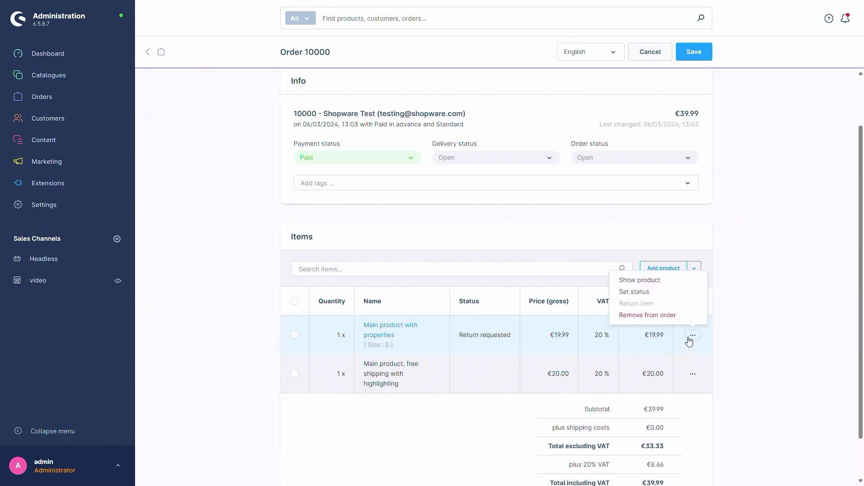
click(646, 291)
click(443, 251)
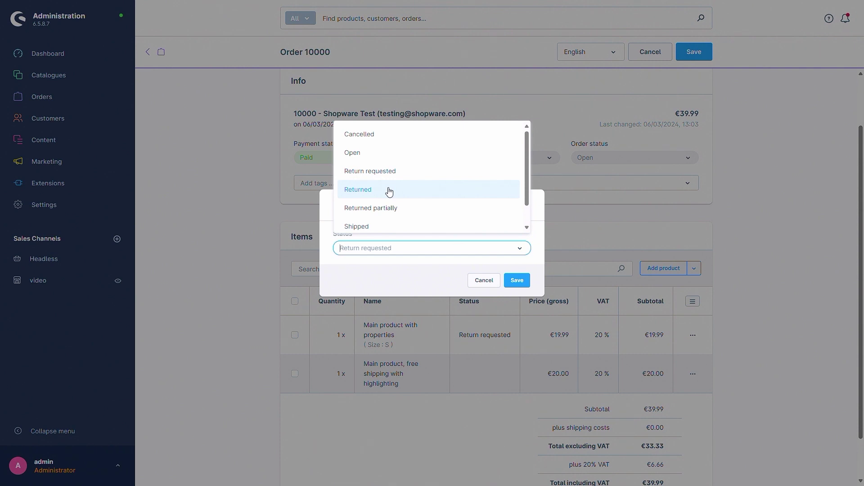
scroll(392, 191, down, 1)
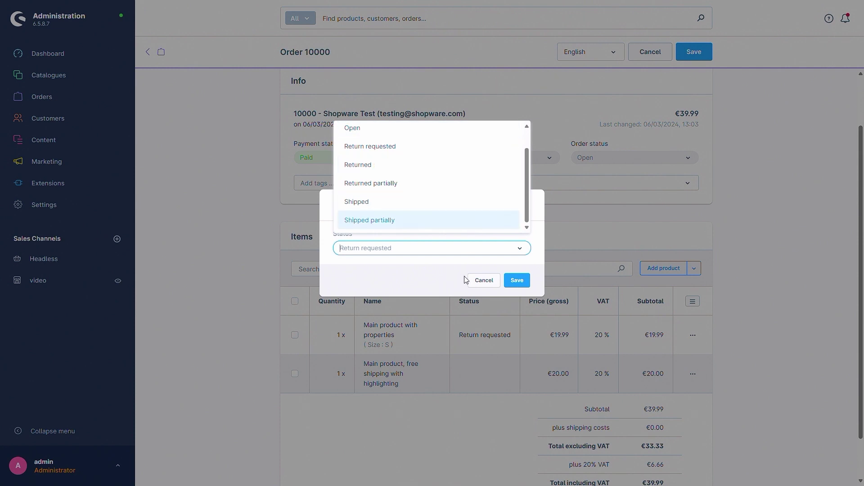
click(479, 282)
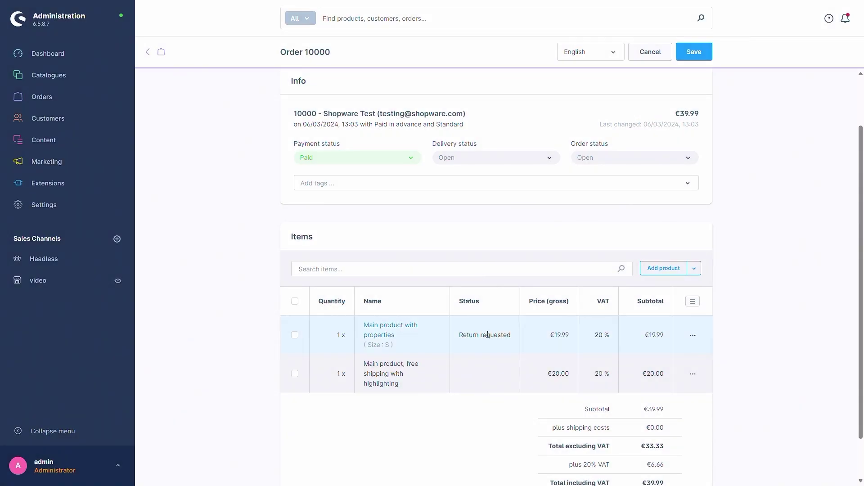
Show order 10000's Returns tab listing Return #10000 with status Open and a €19.99 refund
scroll(264, 287, up, 2)
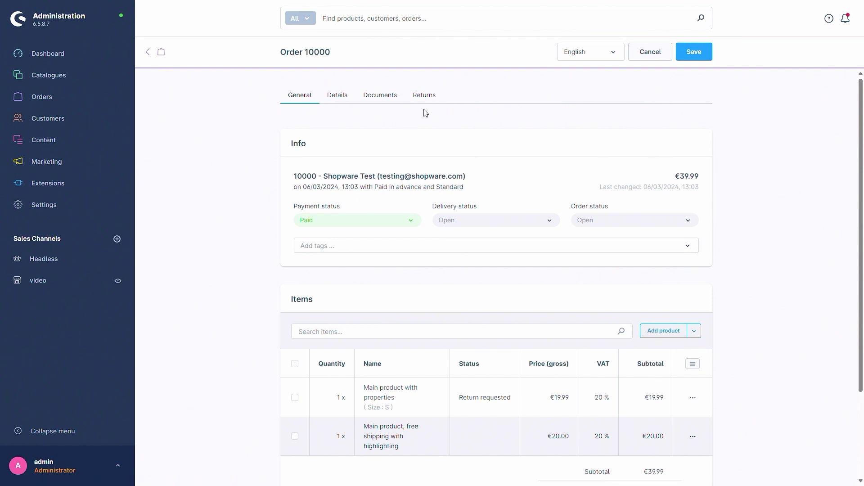
click(427, 96)
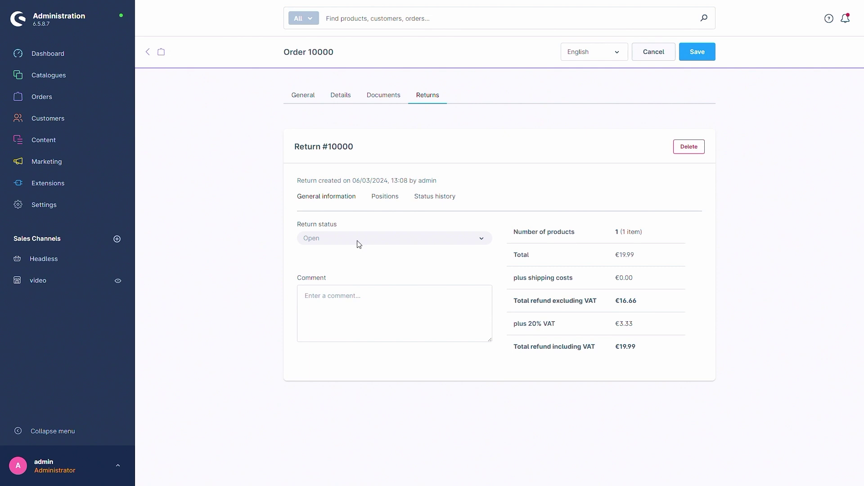
View Return #10000's positions, then its status history with one Open entry by admin
click(386, 200)
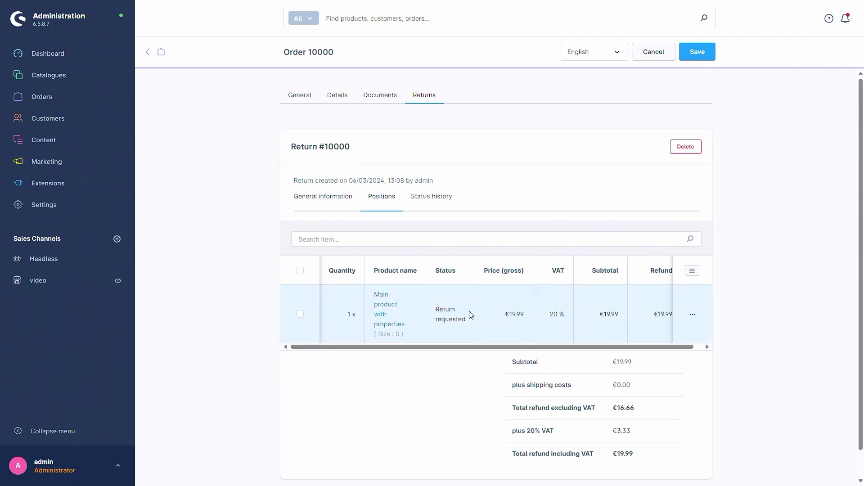
click(437, 201)
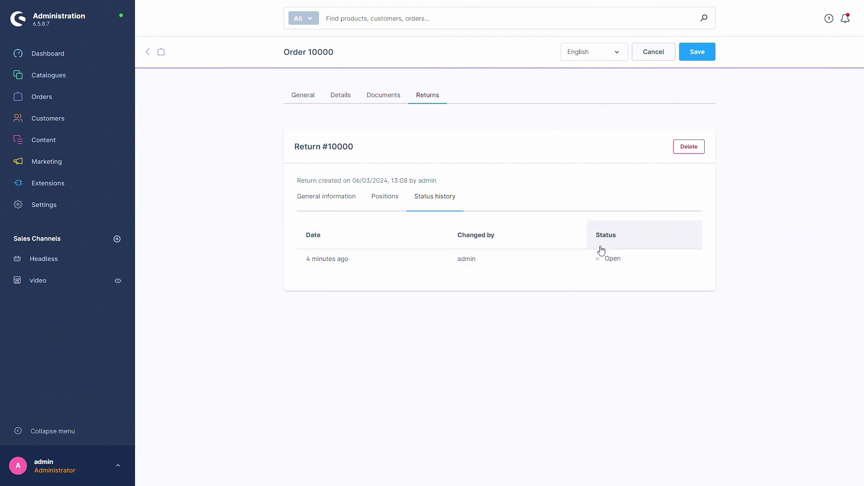
Update Return #10000's status to In Progress, then update it again to Done
click(317, 198)
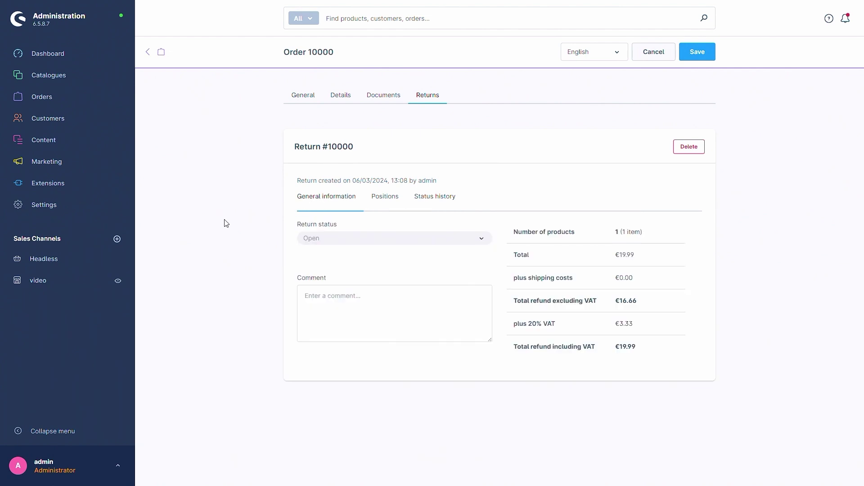
click(364, 239)
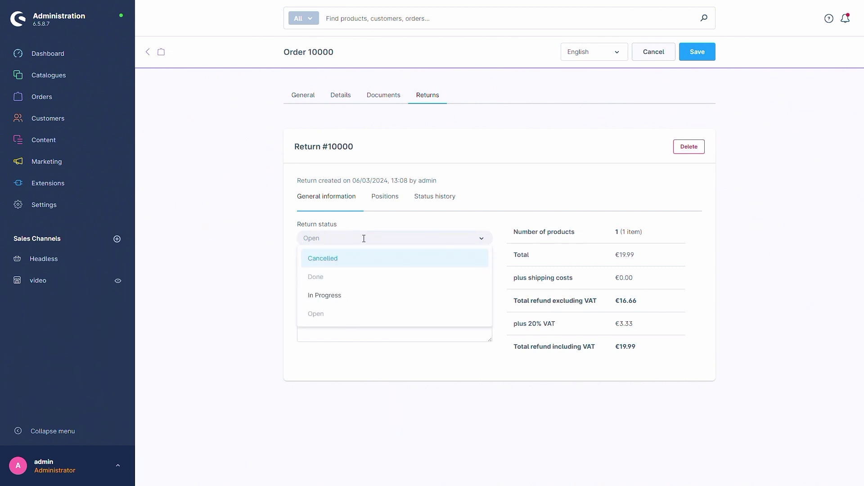
click(356, 295)
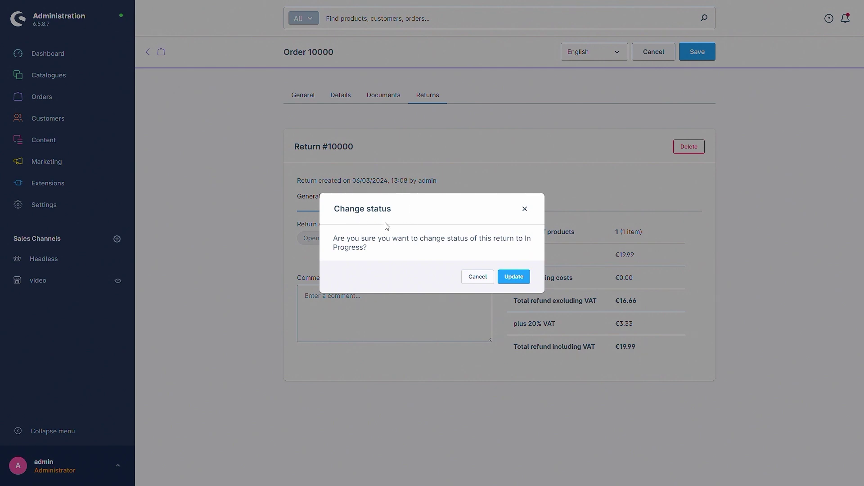
click(512, 276)
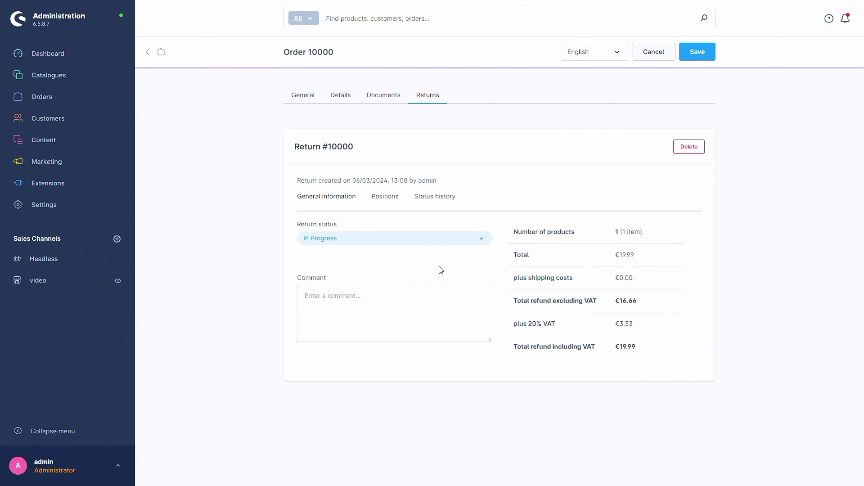
click(366, 240)
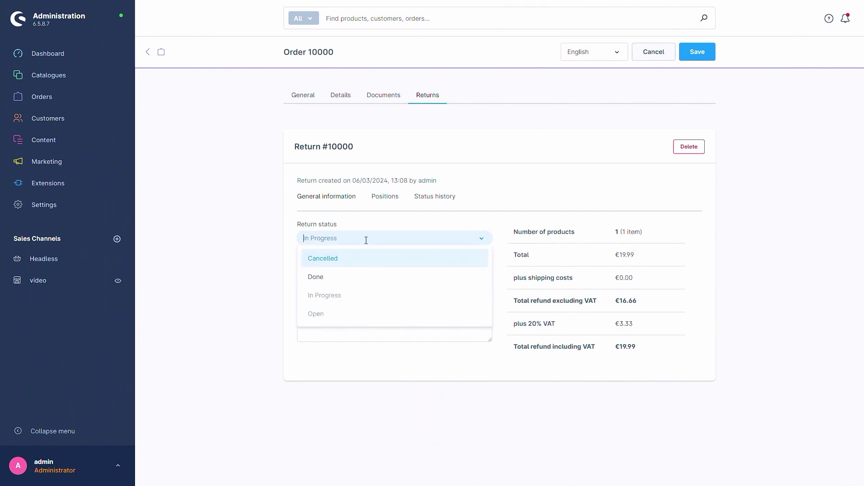
click(345, 278)
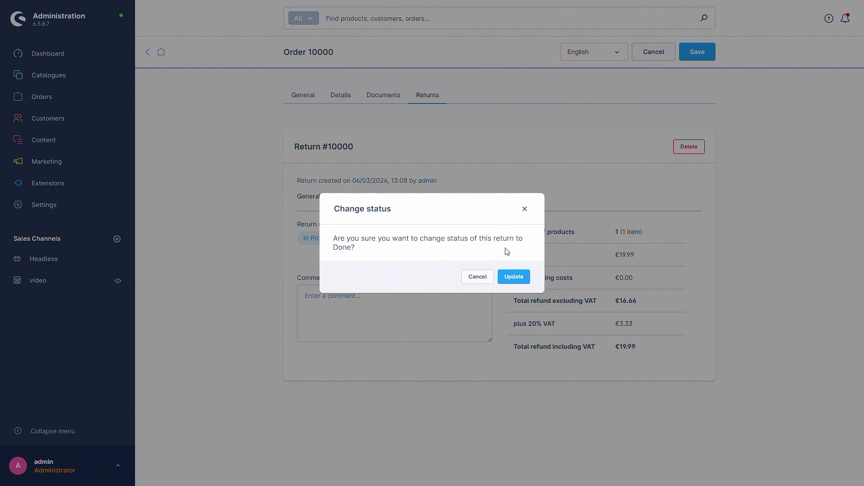
click(514, 277)
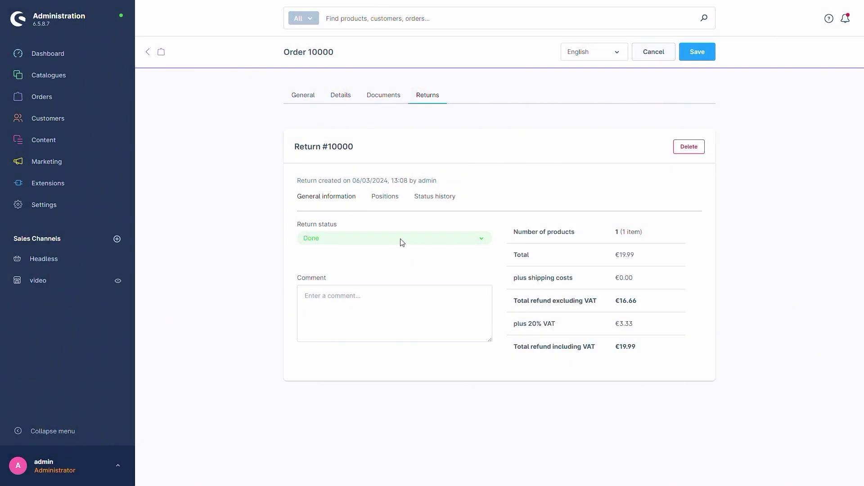
On the General tab, set Main product with properties' item status to Returned and save
click(300, 95)
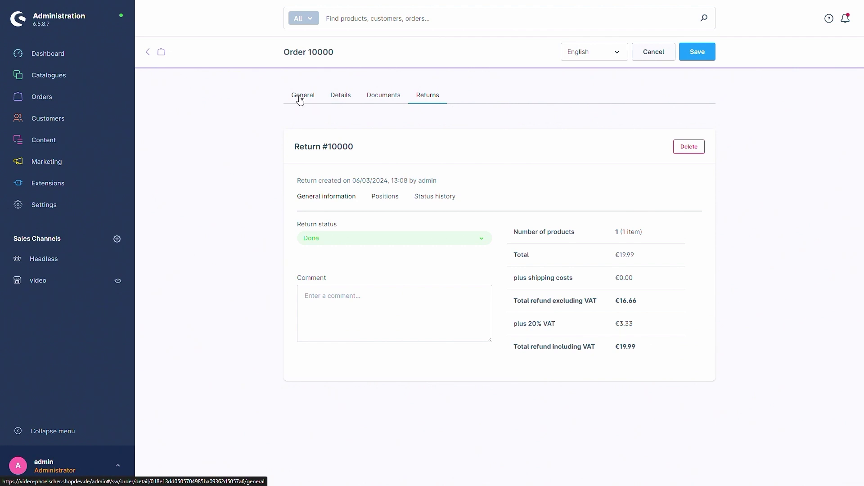
scroll(234, 252, down, 2)
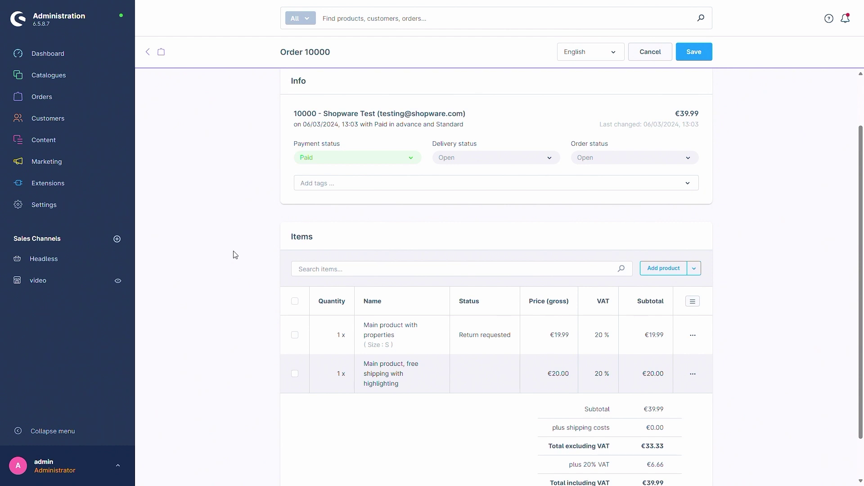
scroll(225, 238, up, 2)
scroll(218, 247, down, 4)
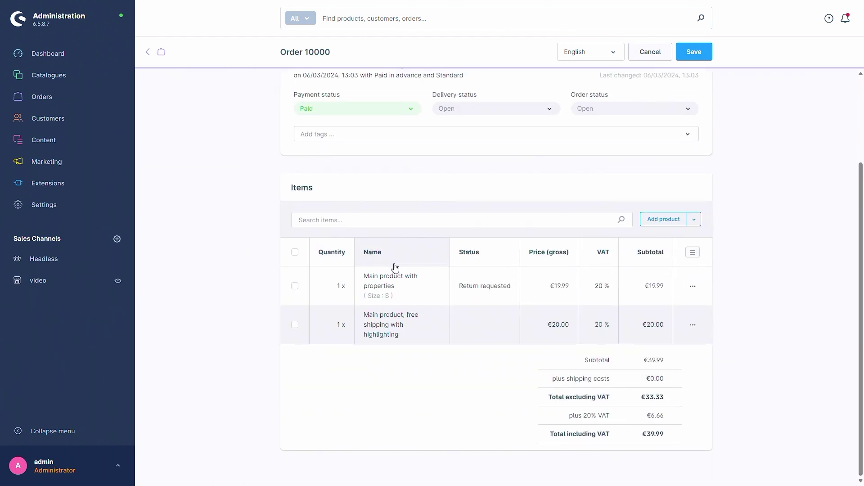
click(692, 287)
click(659, 244)
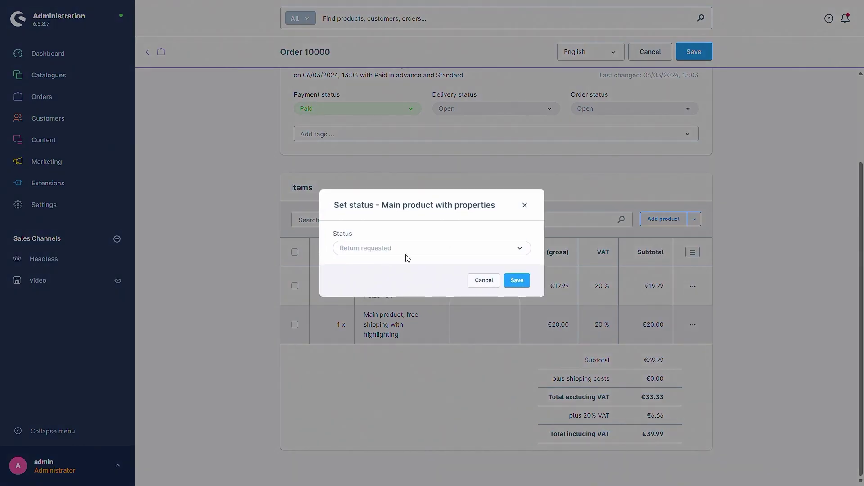
click(407, 248)
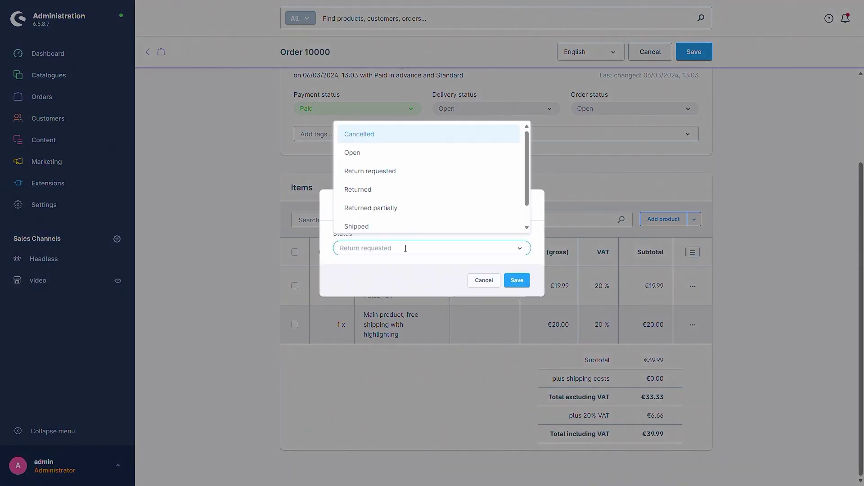
click(388, 195)
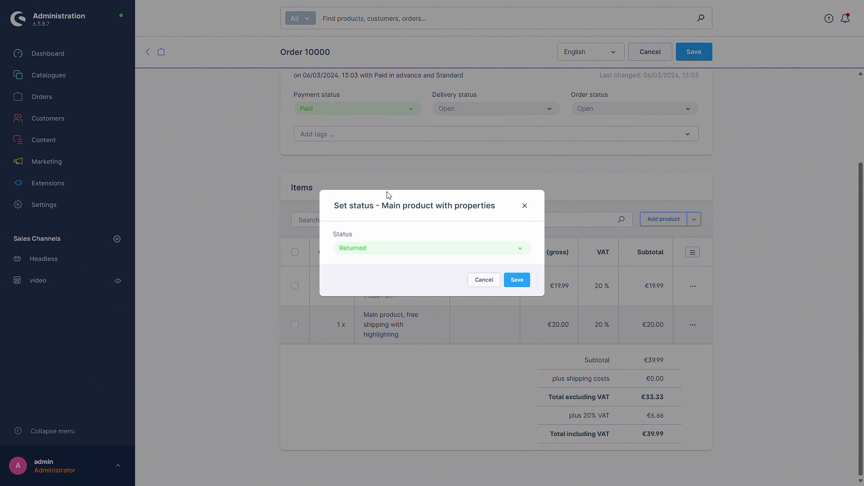
click(524, 280)
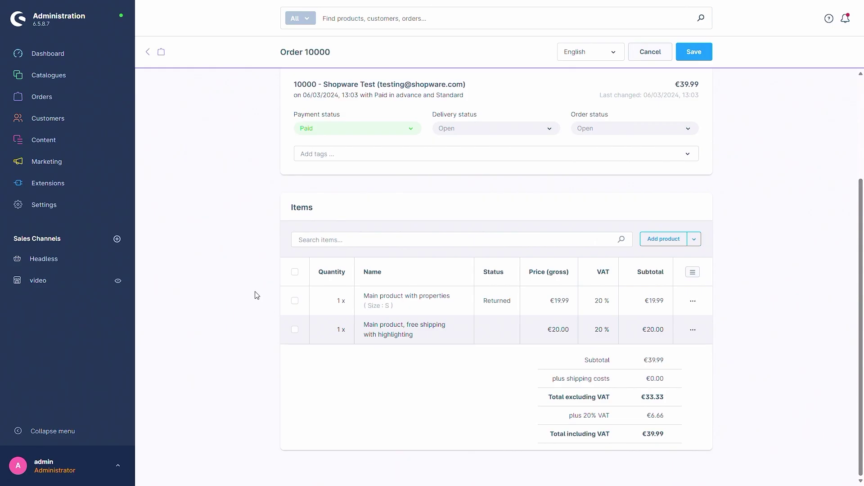